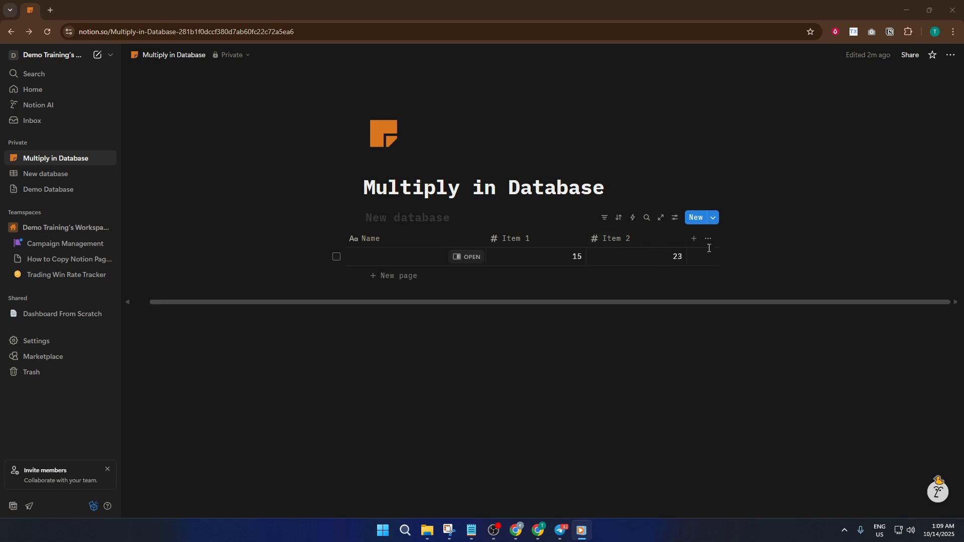
- Add a Formula property to the table that multiplies Item 1 by Item 2 with the * operator
click(693, 239)
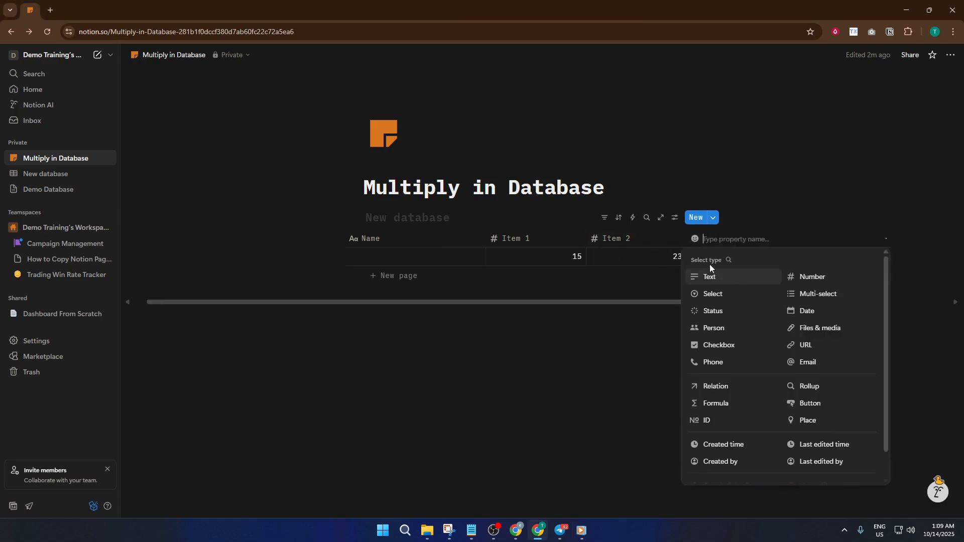
click(730, 408)
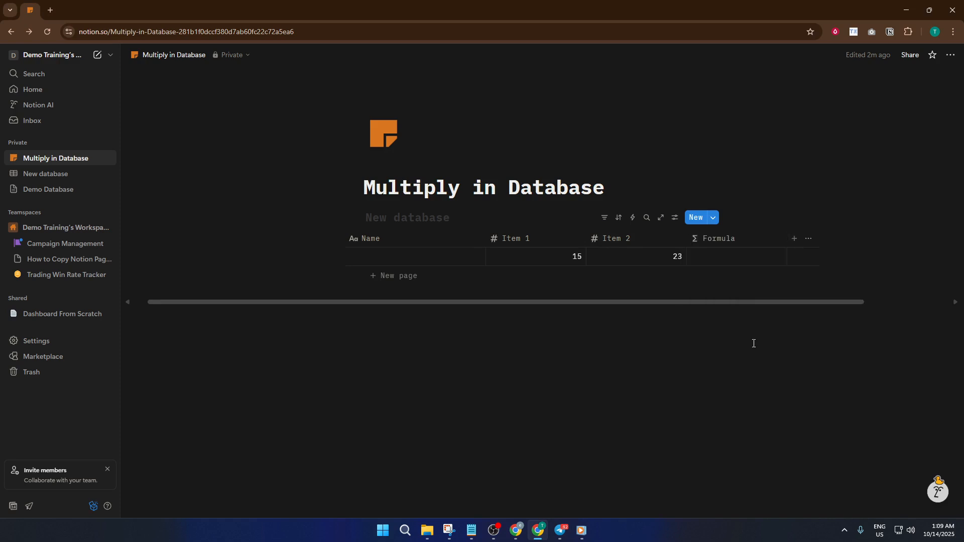
click(731, 260)
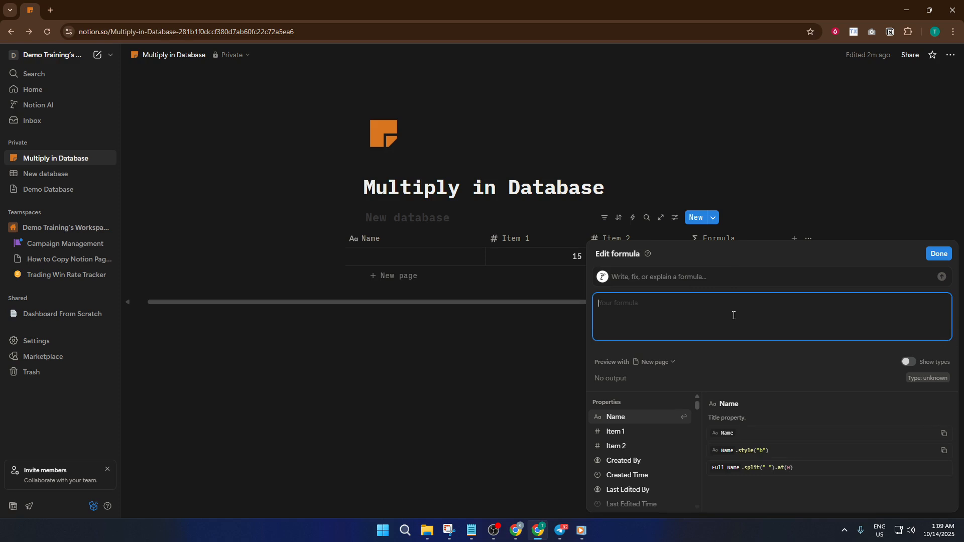
text(item)
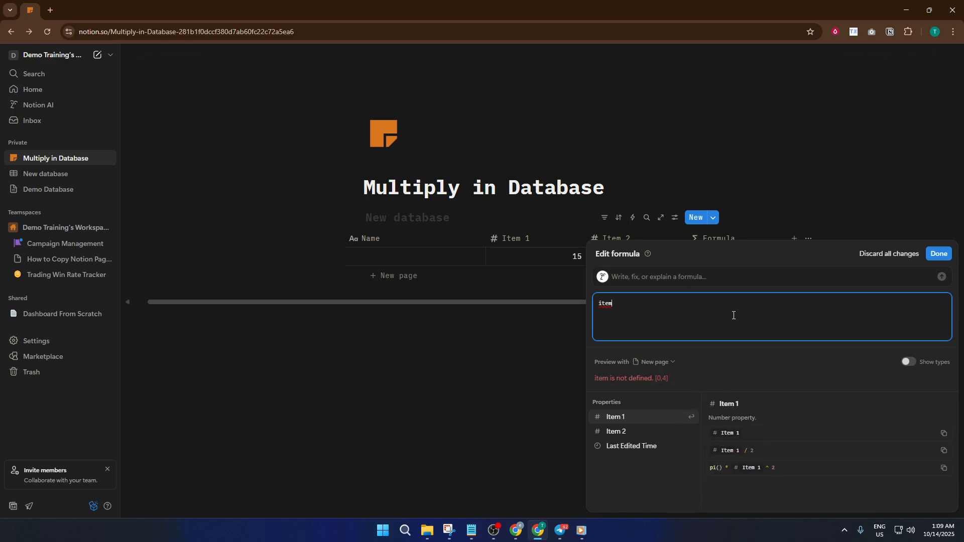
click(651, 418)
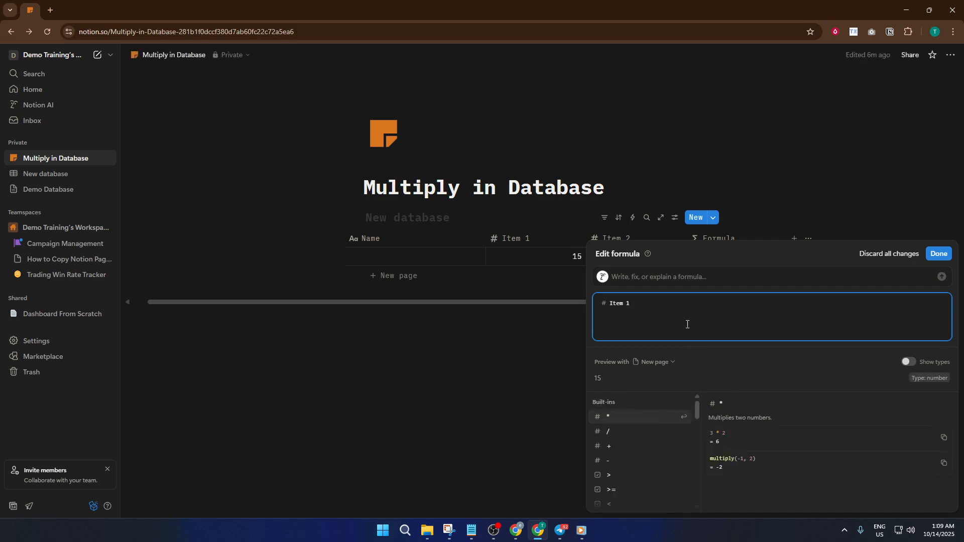
text(*)
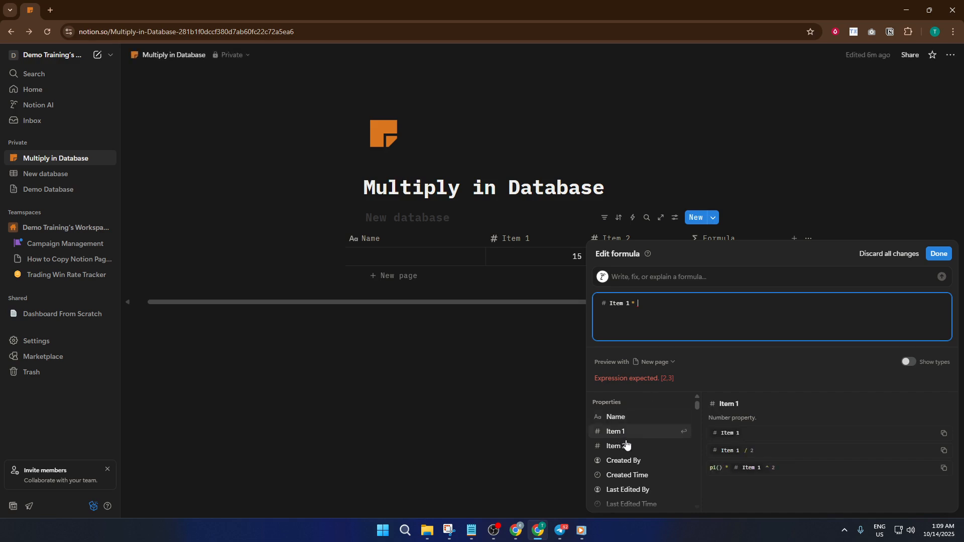
key(BackSpace)
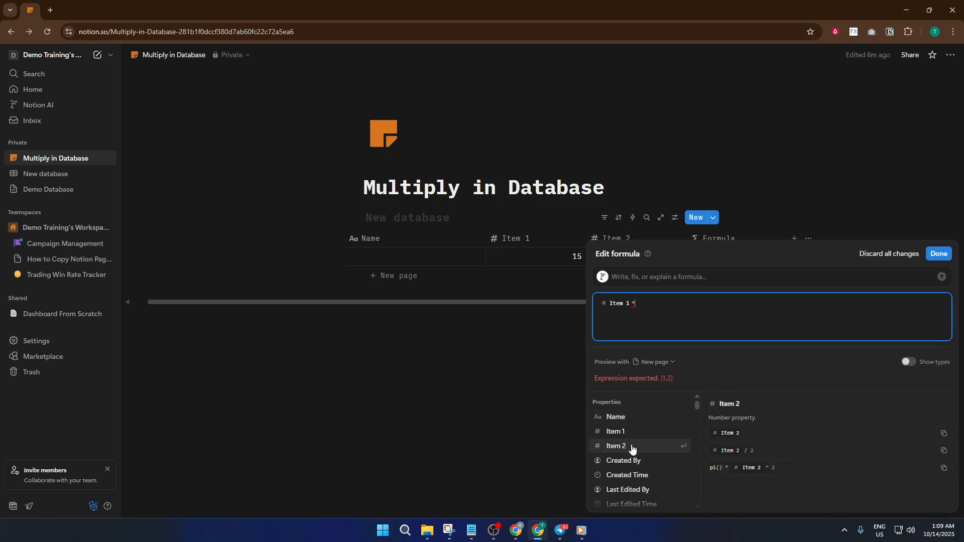
click(633, 446)
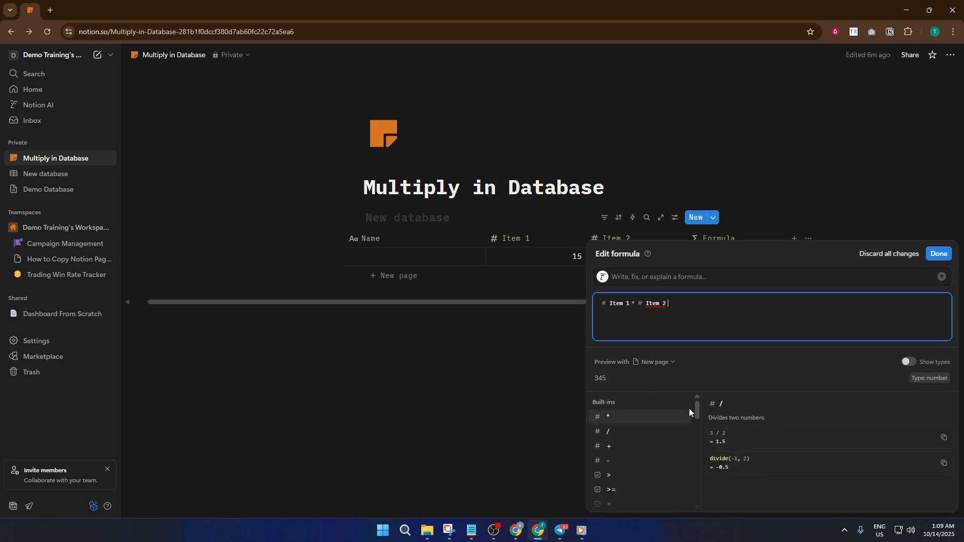
click(936, 256)
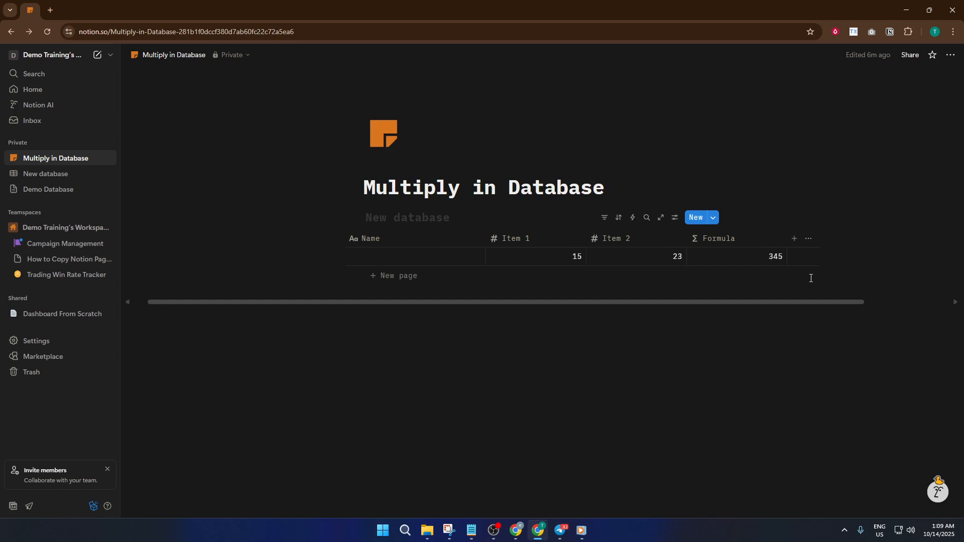
- Add a second Formula property that uses the multiply() function with Item 1 and Item 2 as its arguments
click(794, 239)
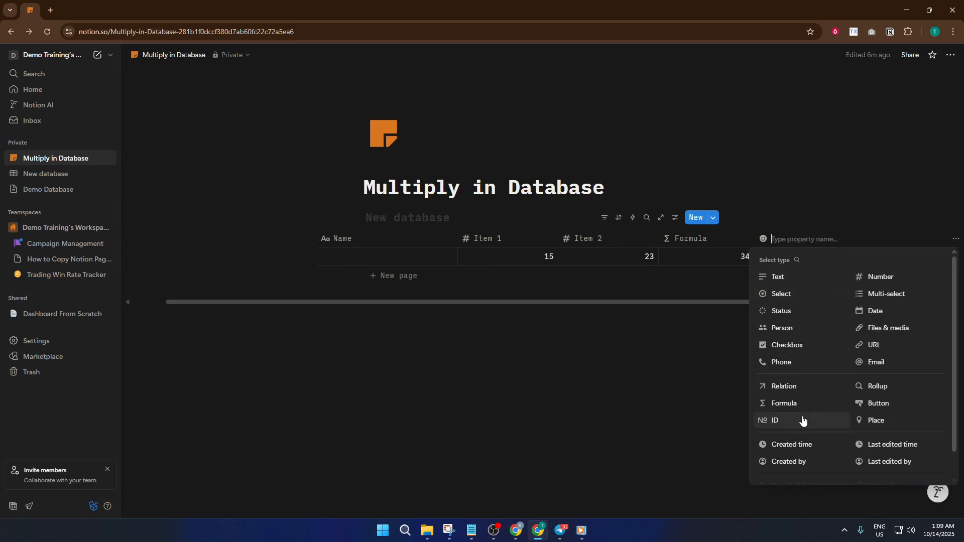
click(797, 403)
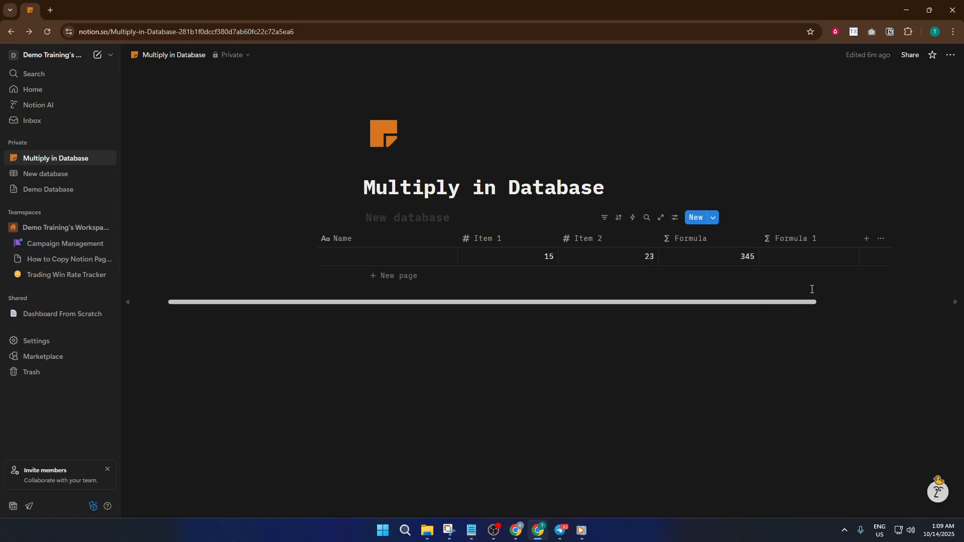
click(824, 260)
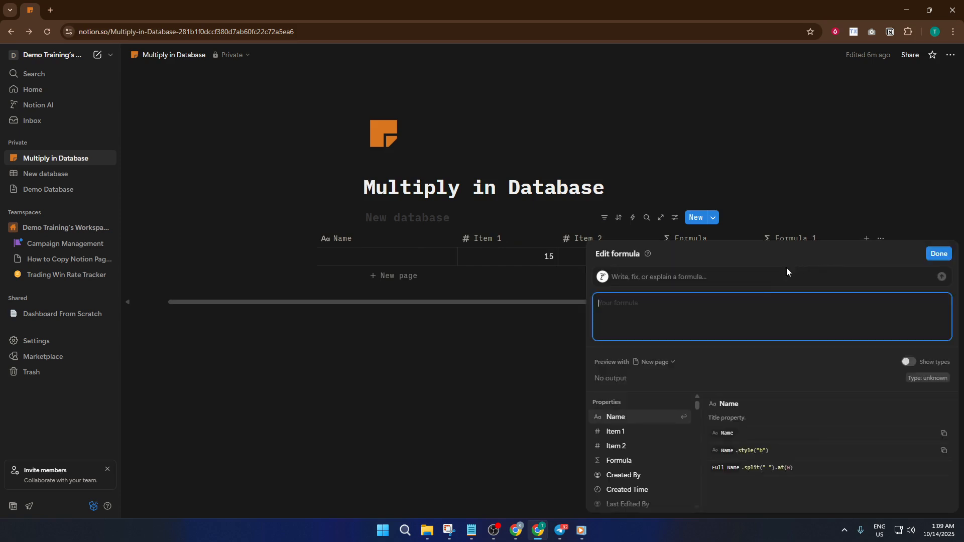
text(mult)
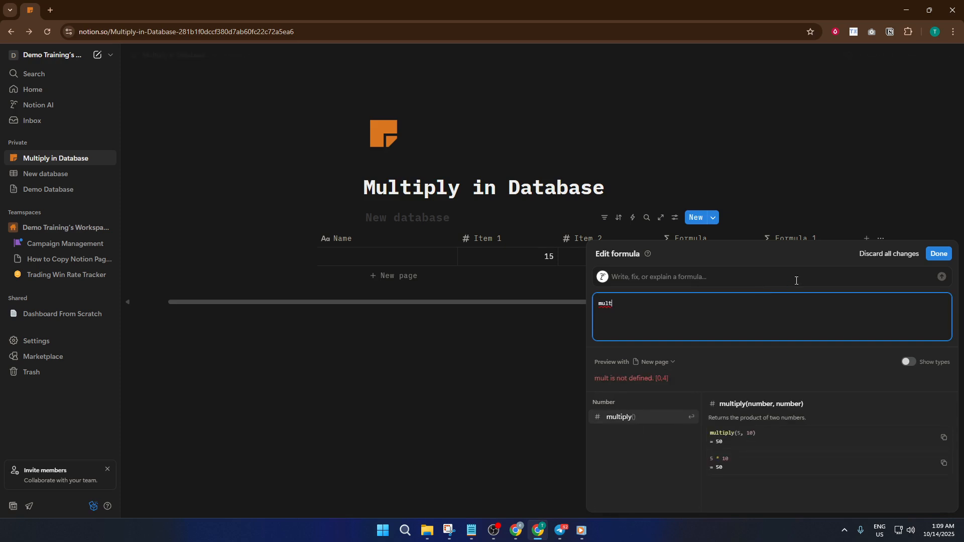
click(641, 421)
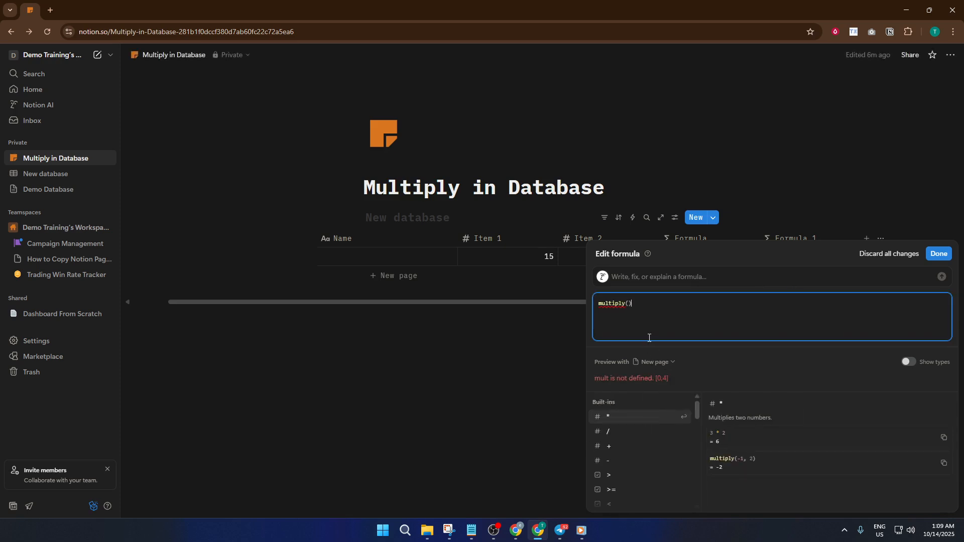
click(630, 305)
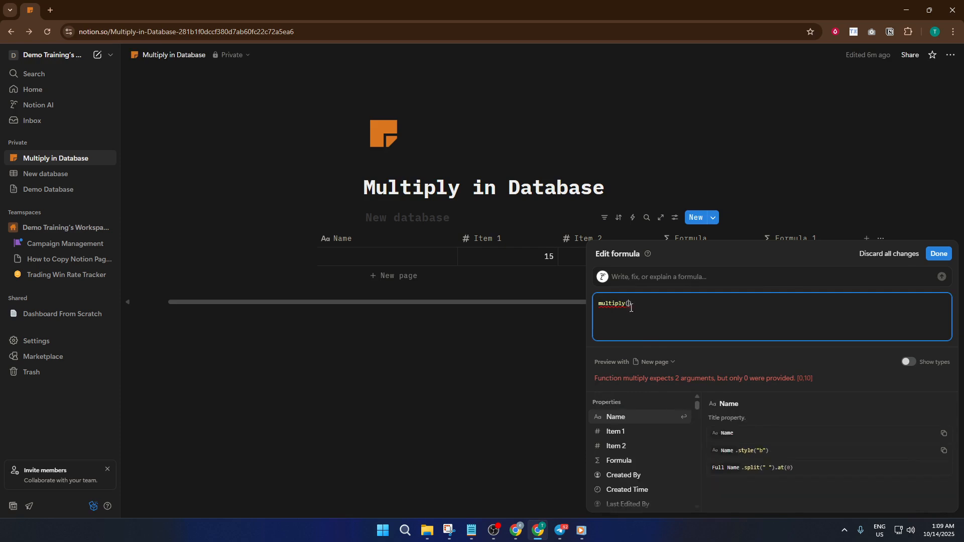
click(631, 432)
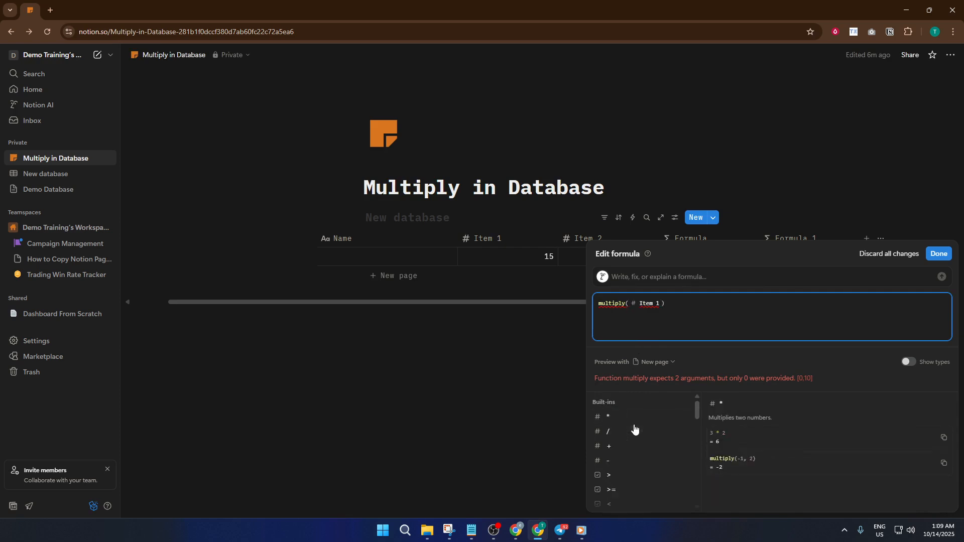
text(,)
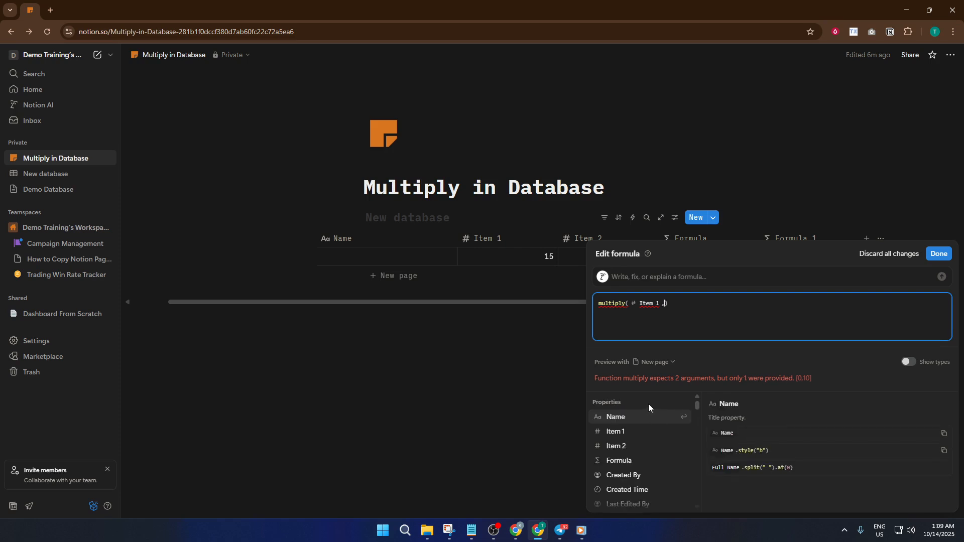
click(635, 446)
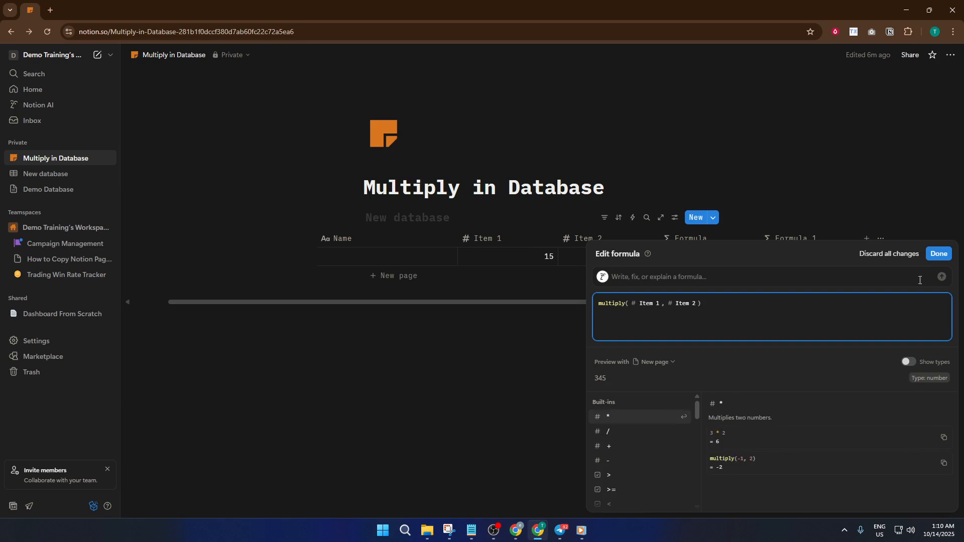
click(938, 254)
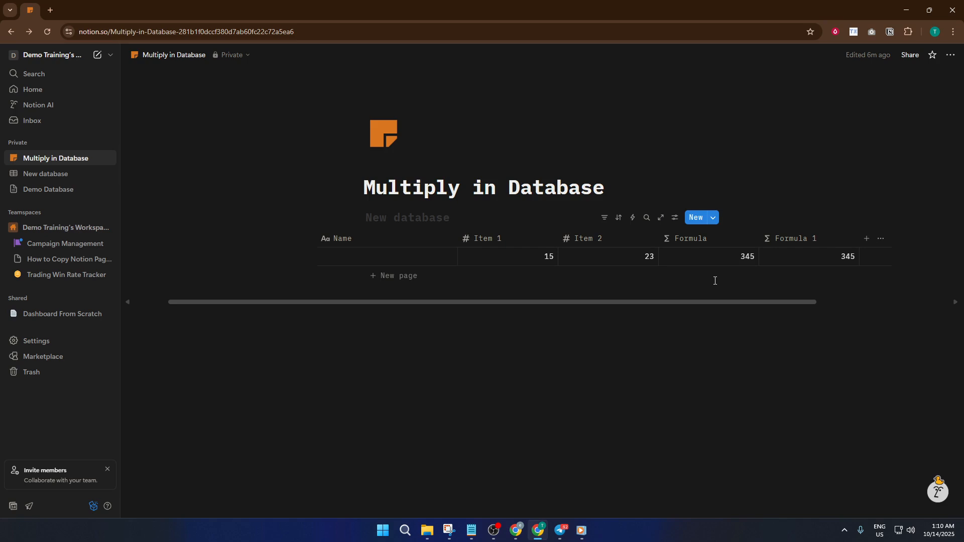
- Add a second row to the database with Item 1 set to 23 and Item 2 set to 12
click(412, 280)
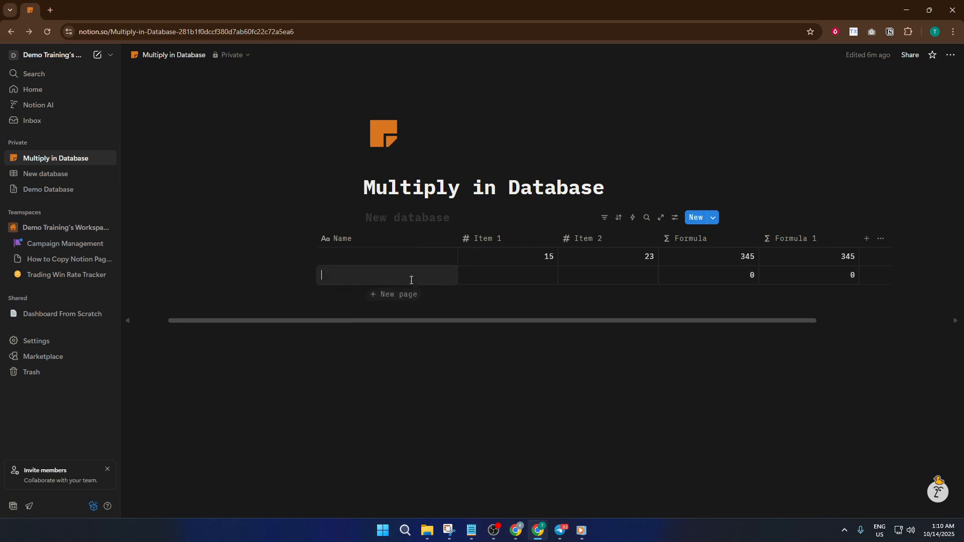
click(525, 277)
text(23)
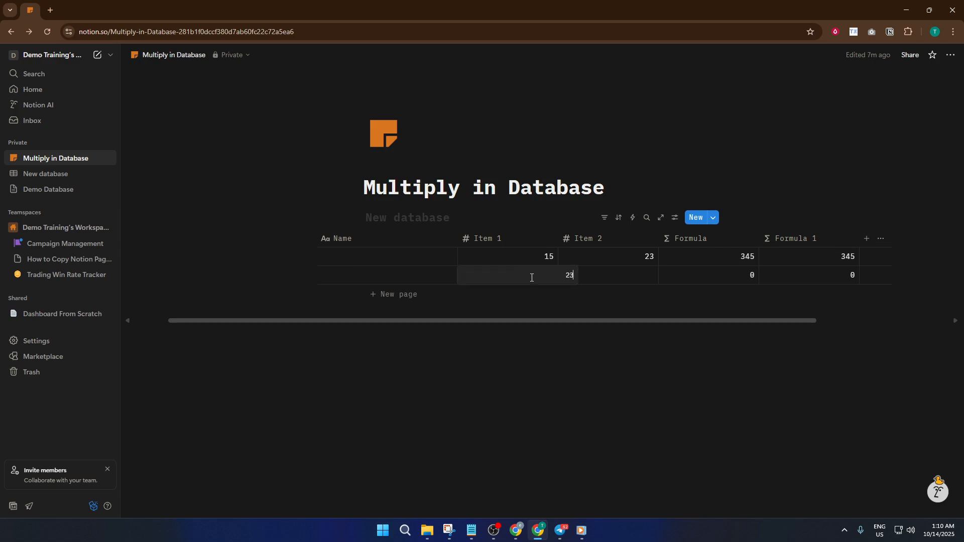
click(618, 278)
click(618, 278)
text(12)
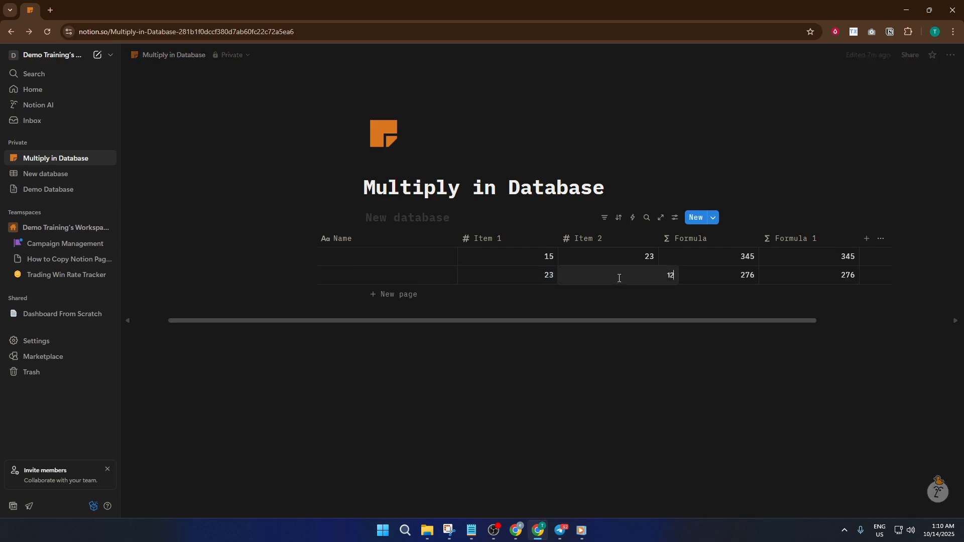
key(Return)
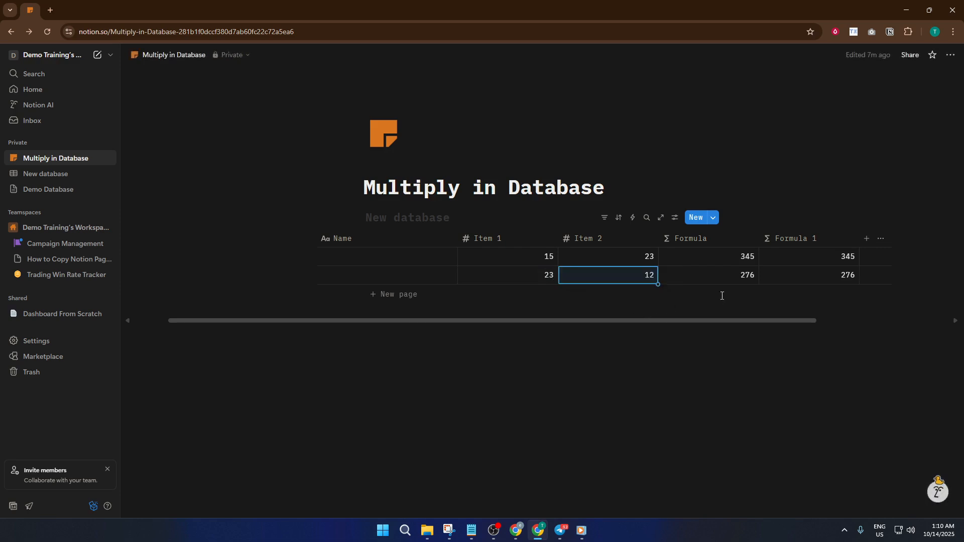
- Add a third row to the database with the name 22, Item 1 set to 22 and Item 2 set to 11
click(400, 295)
key(Escape)
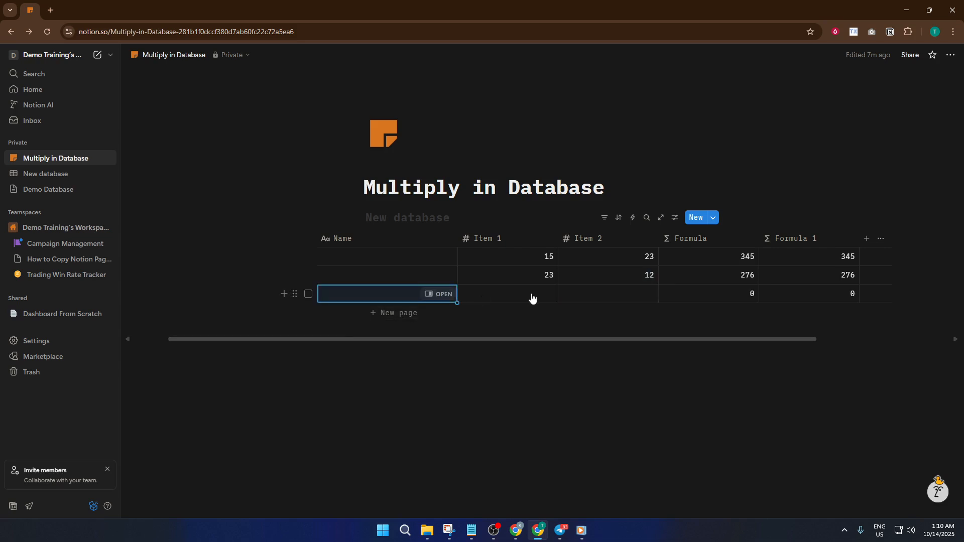
text(22)
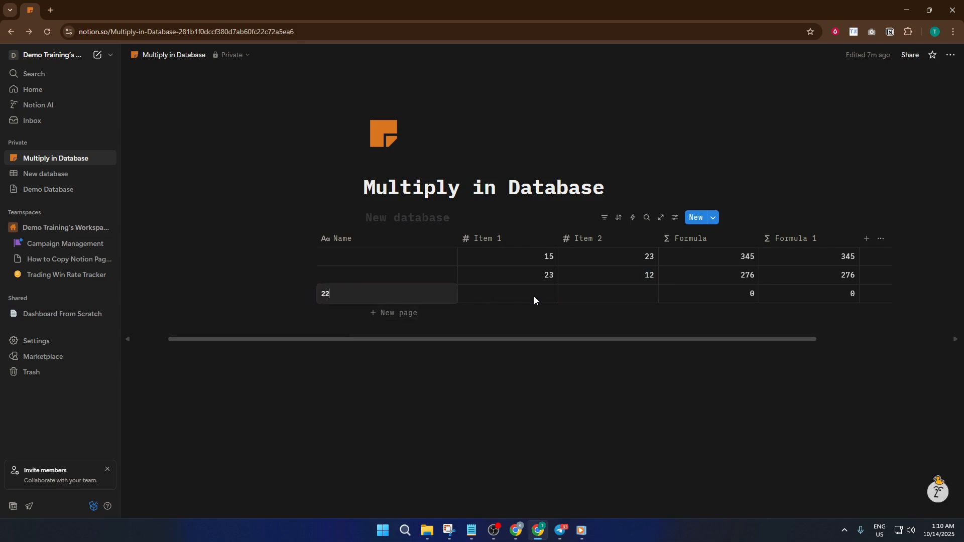
key(Escape)
click(529, 297)
text(22)
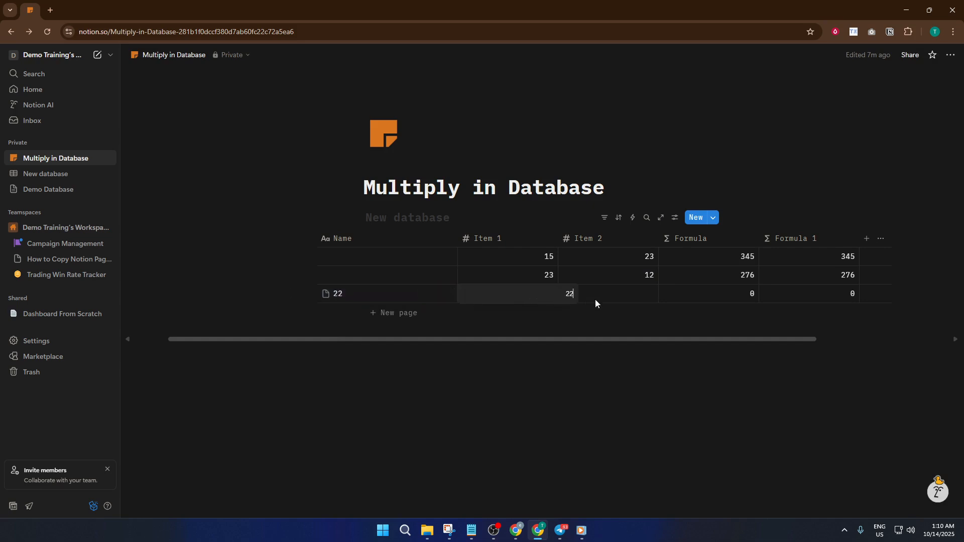
key(Escape)
click(605, 298)
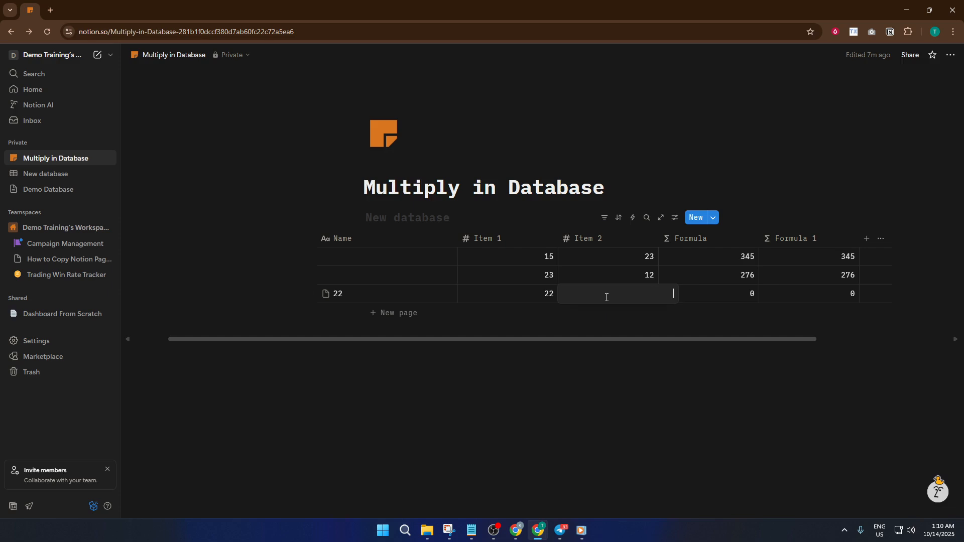
text(11)
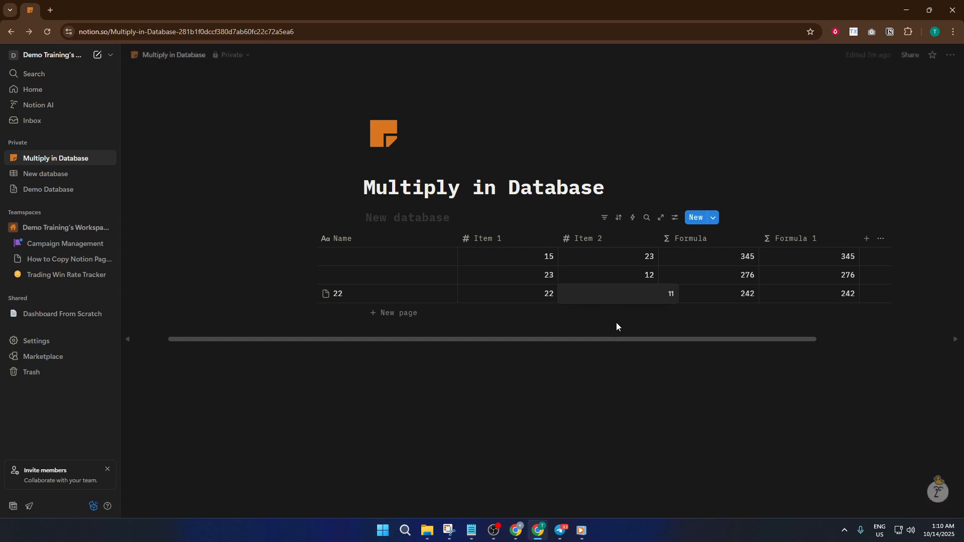
key(Escape)
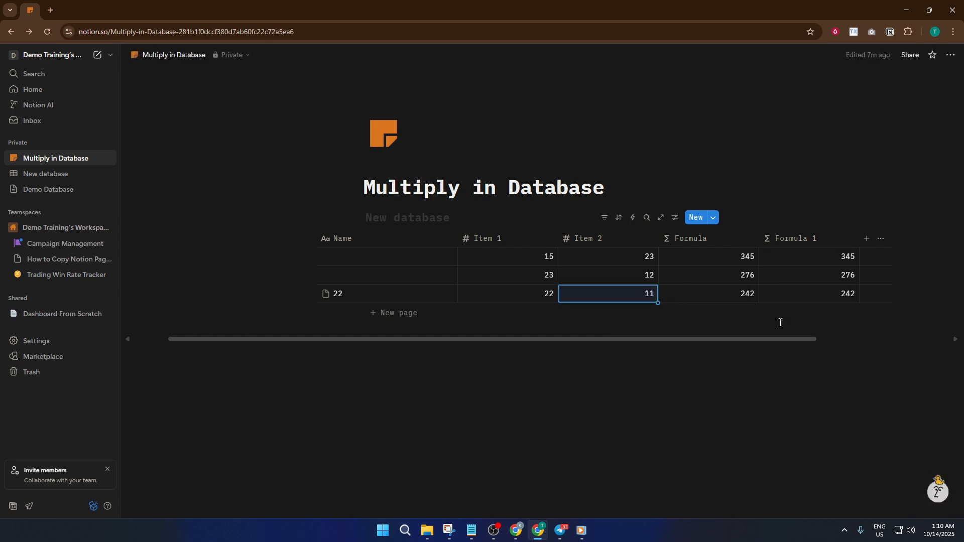
click(697, 374)
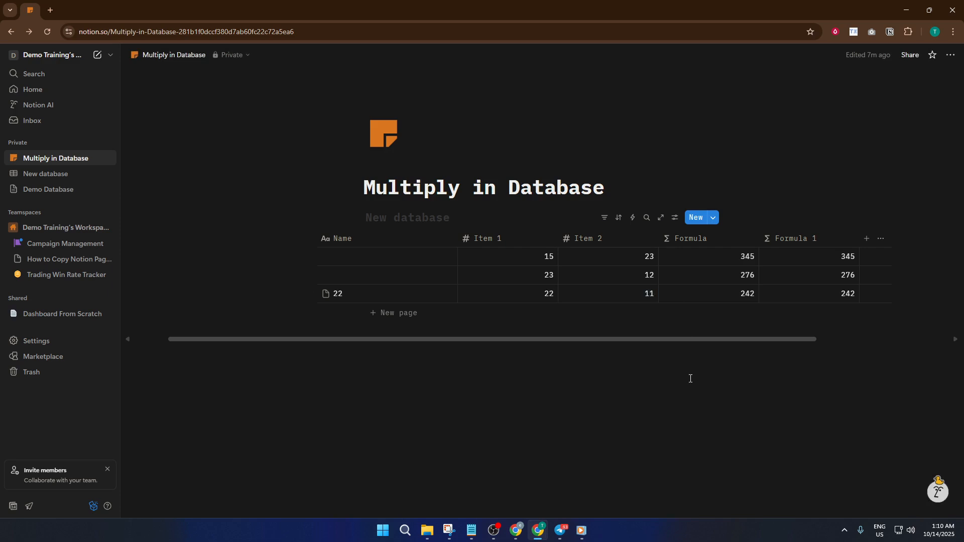